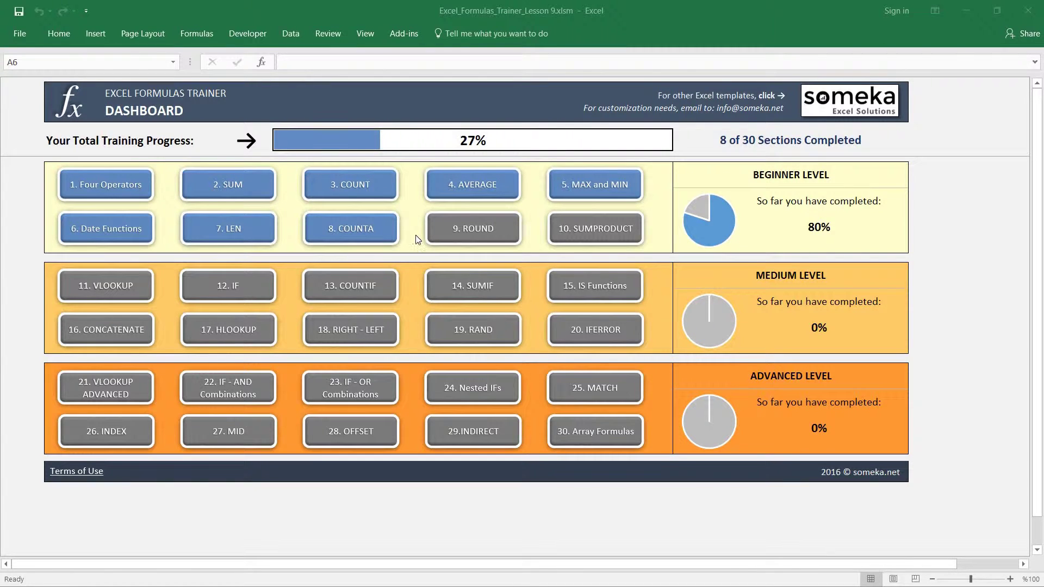
Open the 9. ROUND lesson (Beginner 9) from the Formulas Trainer dashboard
left_click(488, 230)
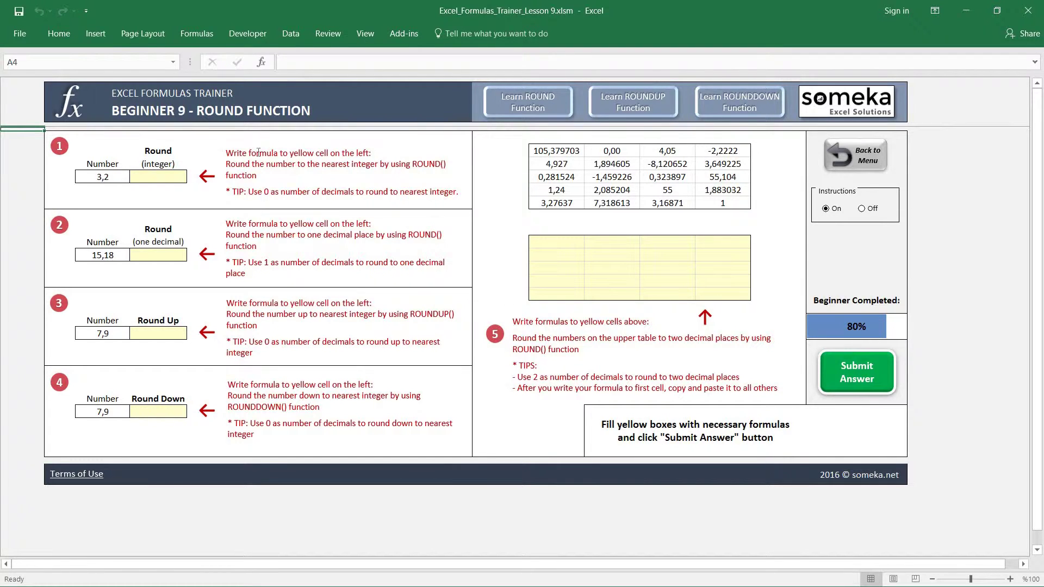
Enter =ROUND(C8;0) in D8 to round 3,2 to the nearest integer
left_click(159, 176)
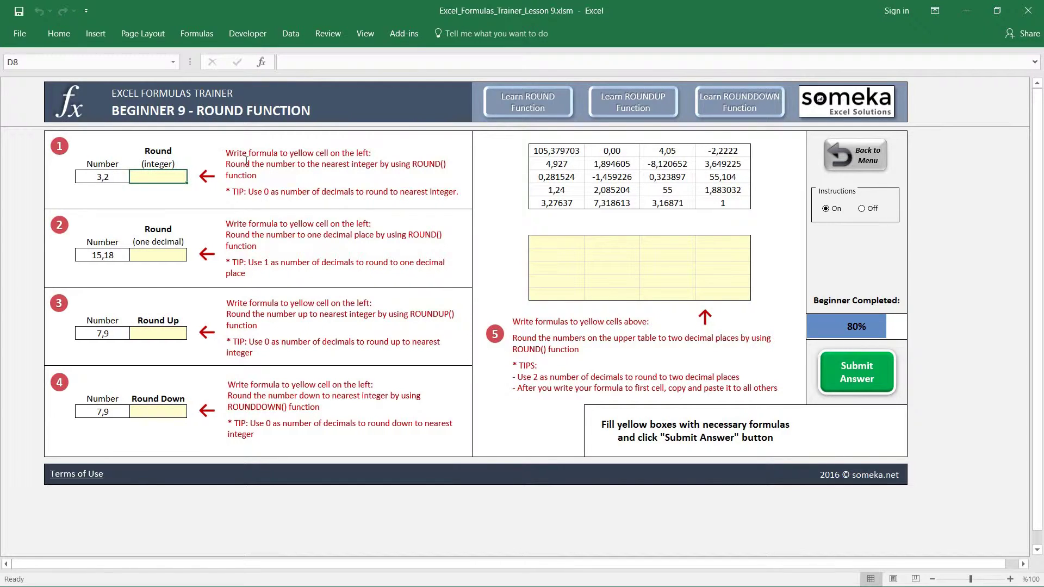
type("=")
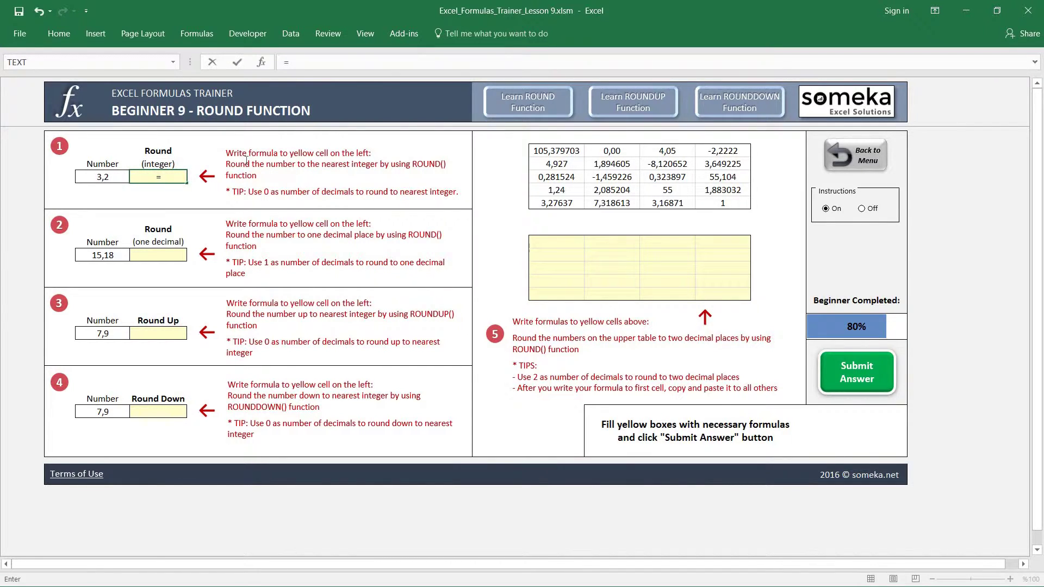
type("round")
key("Tab")
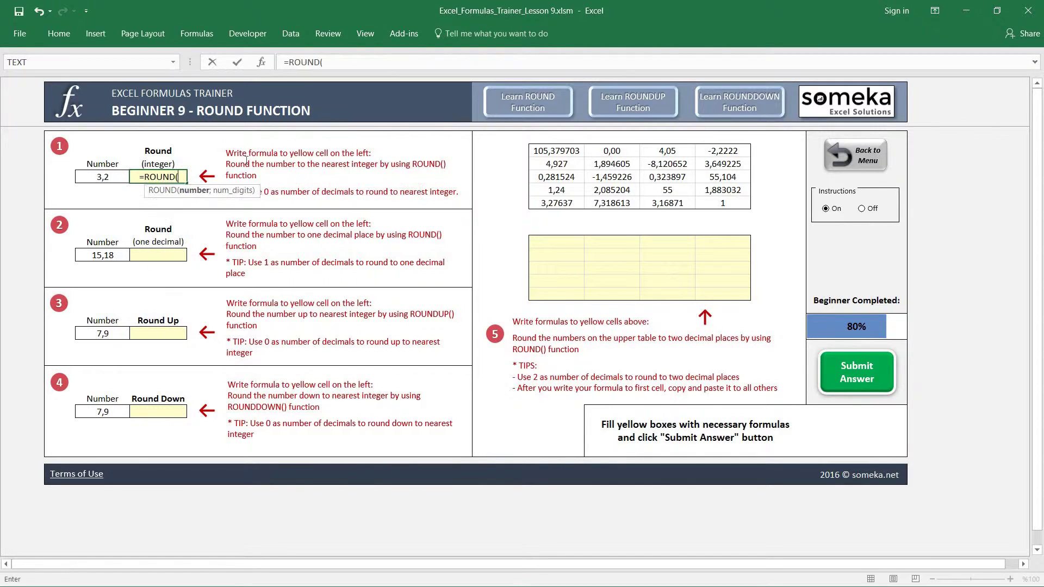
left_click(101, 175)
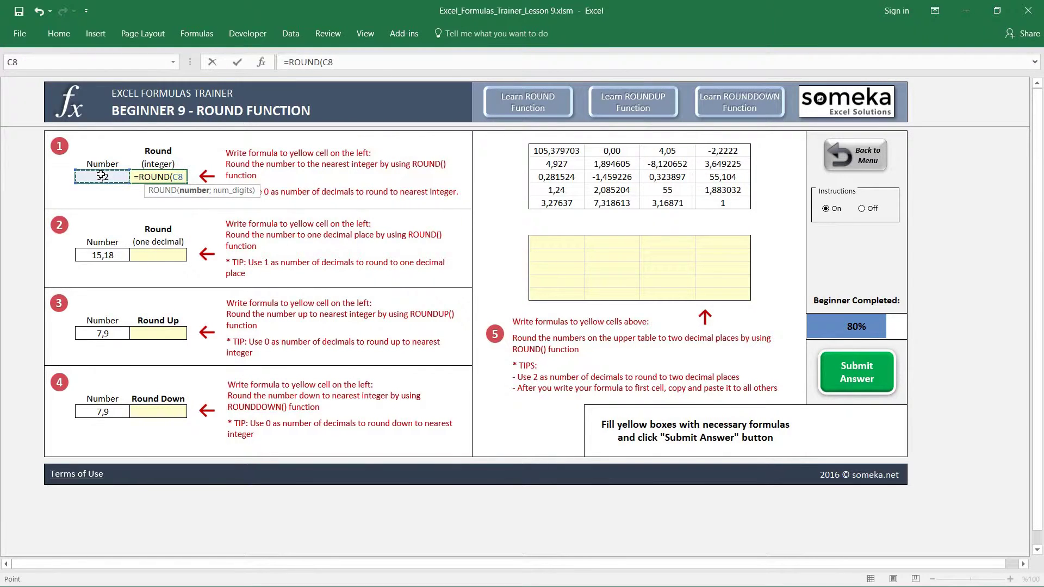
type(";")
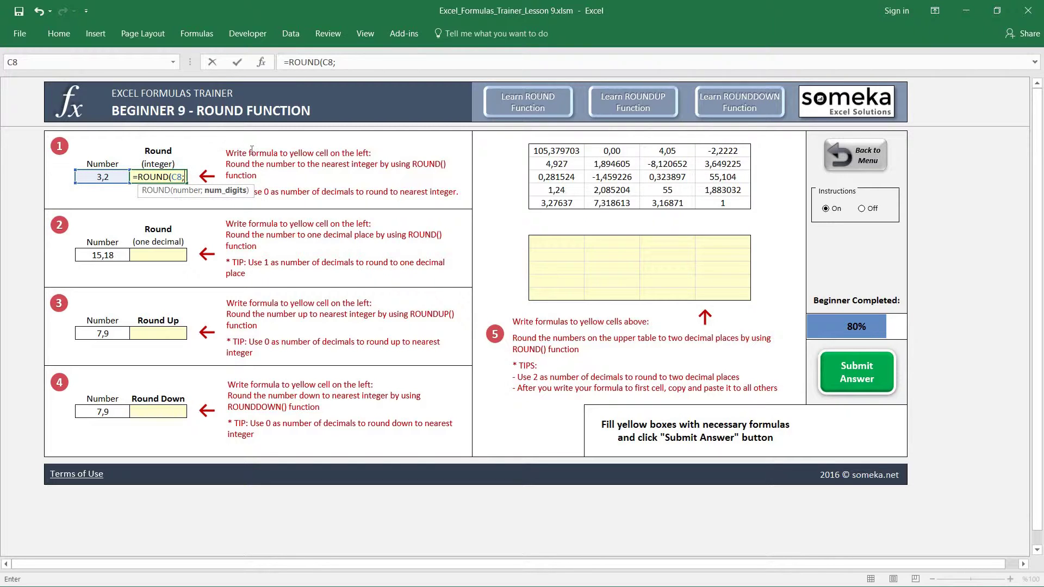
type("0)")
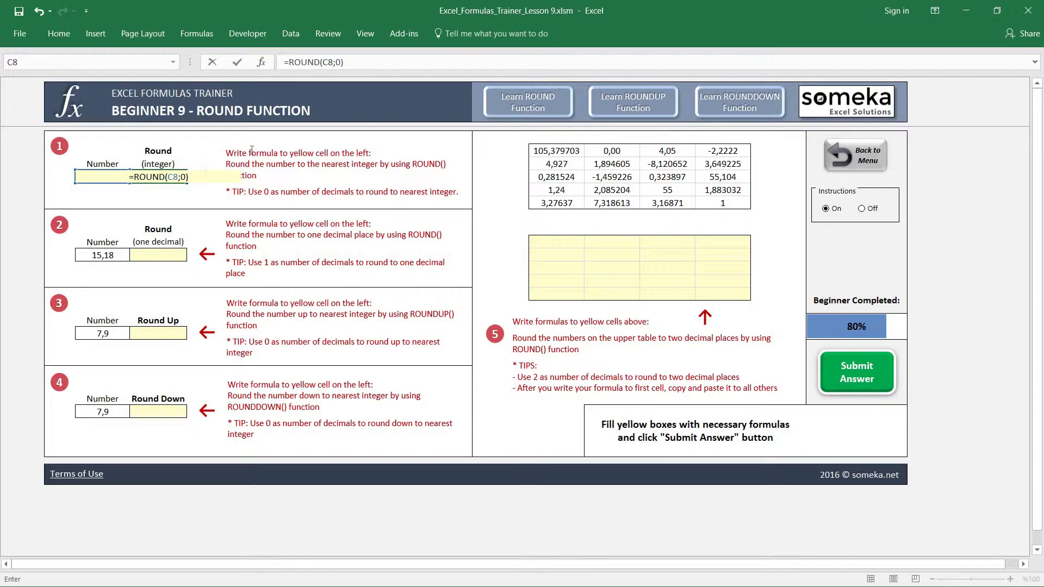
key("Return")
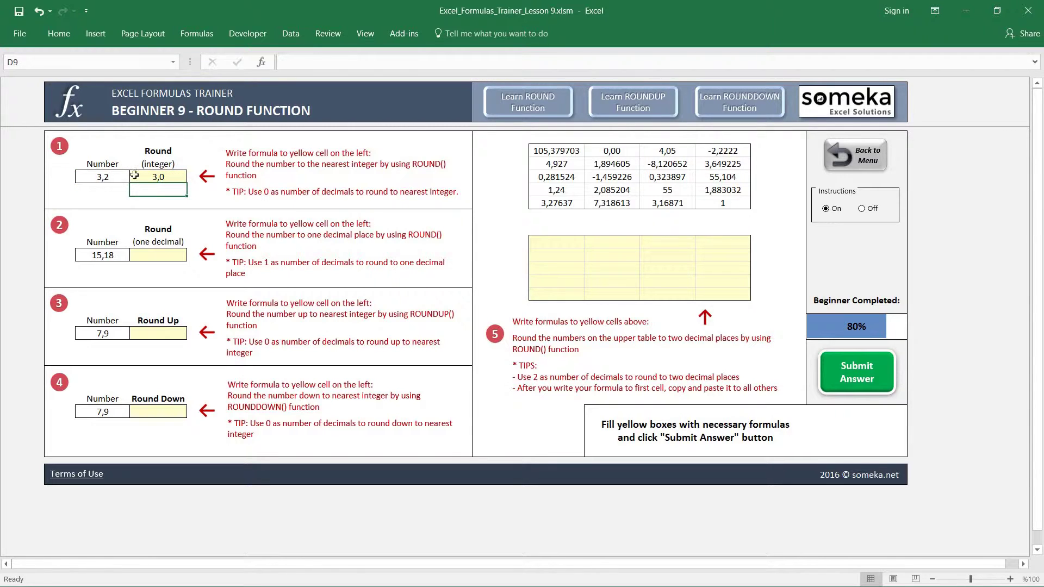
Test the formula by changing C8 to 3,6, then undo back to 3,2
left_click(107, 176)
double_click(115, 177)
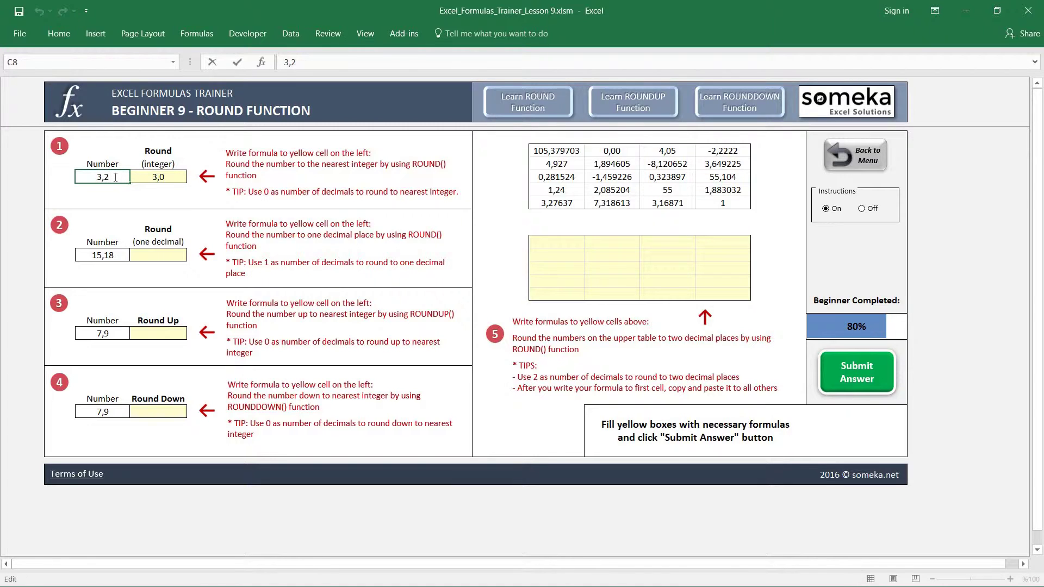
key("BackSpace")
type("6")
key("Return")
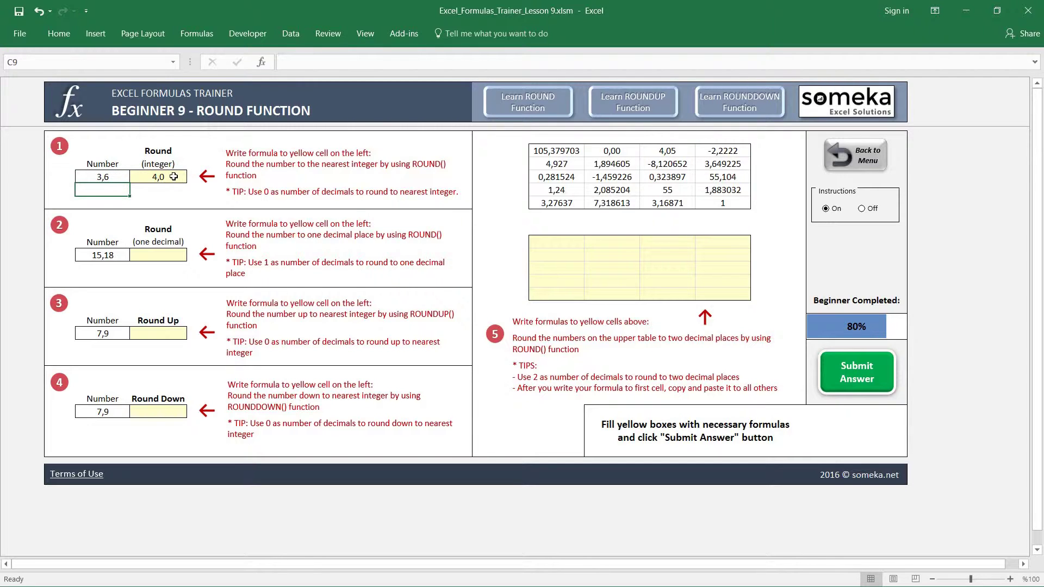
key("ctrl+z")
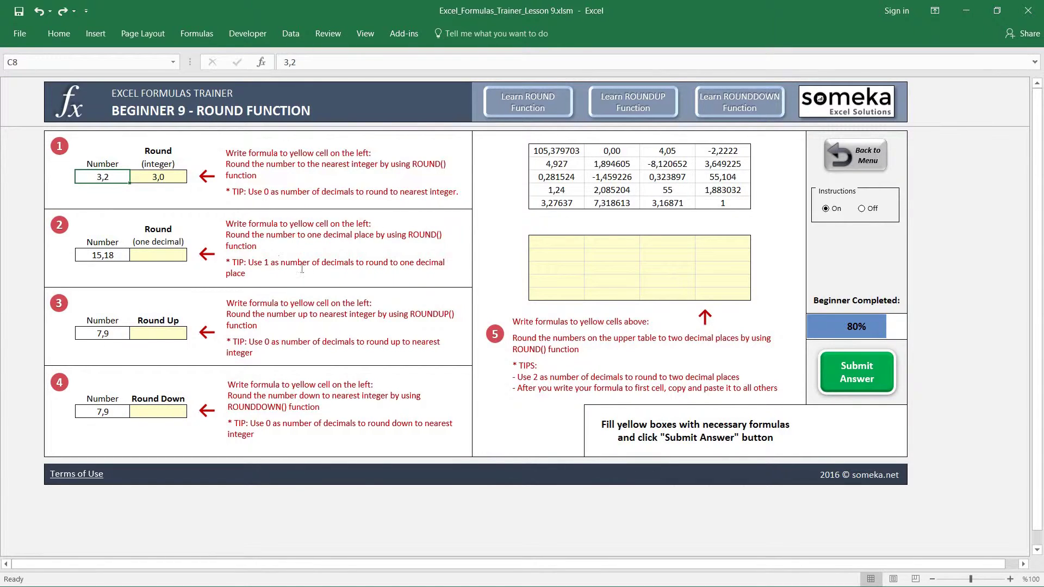
Enter =ROUND(C14;1) in D14 so 15,18 rounds to 15,20
left_click(156, 254)
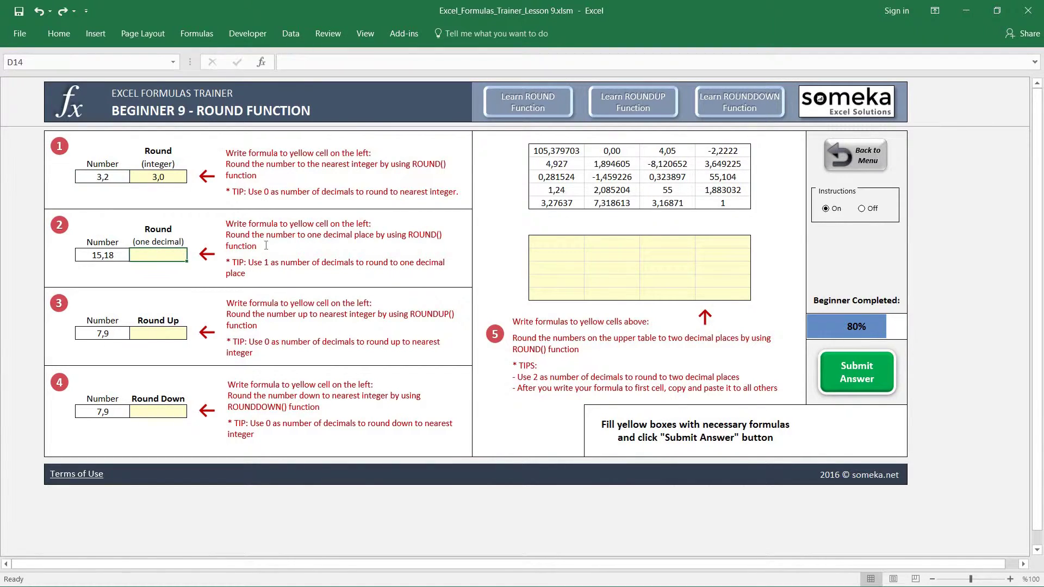
type("=round")
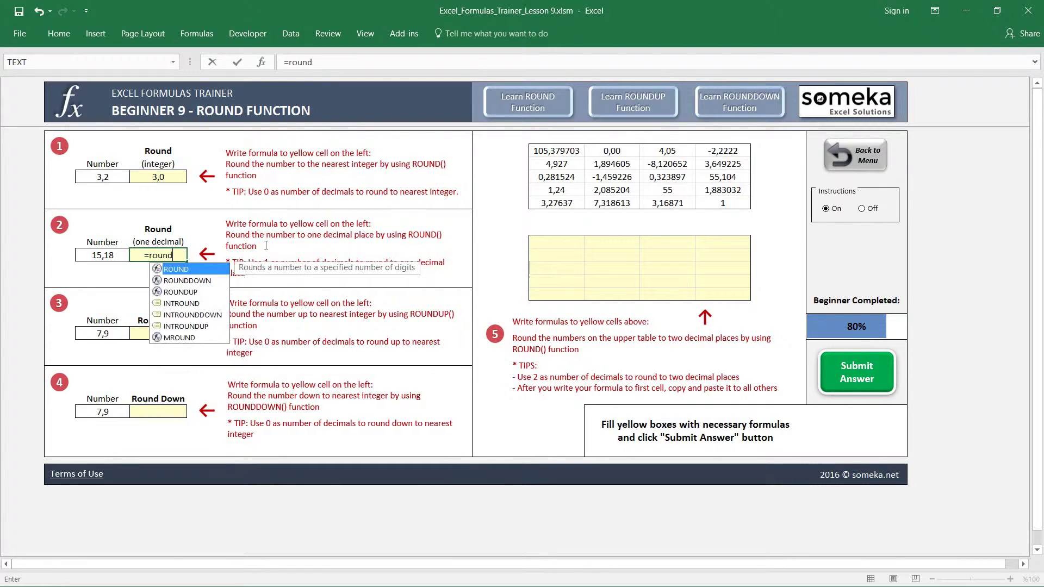
key("Tab")
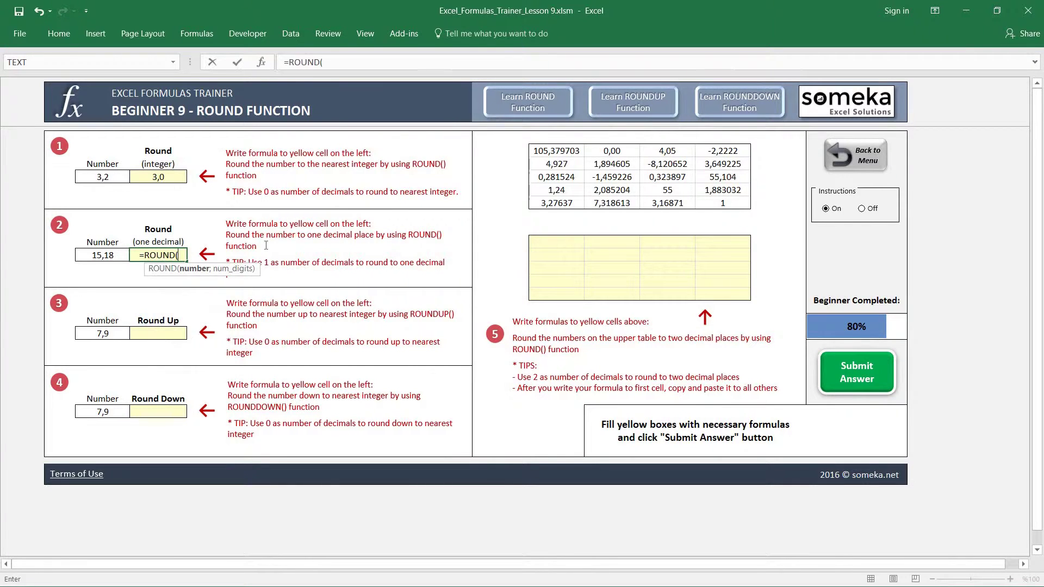
left_click(119, 255)
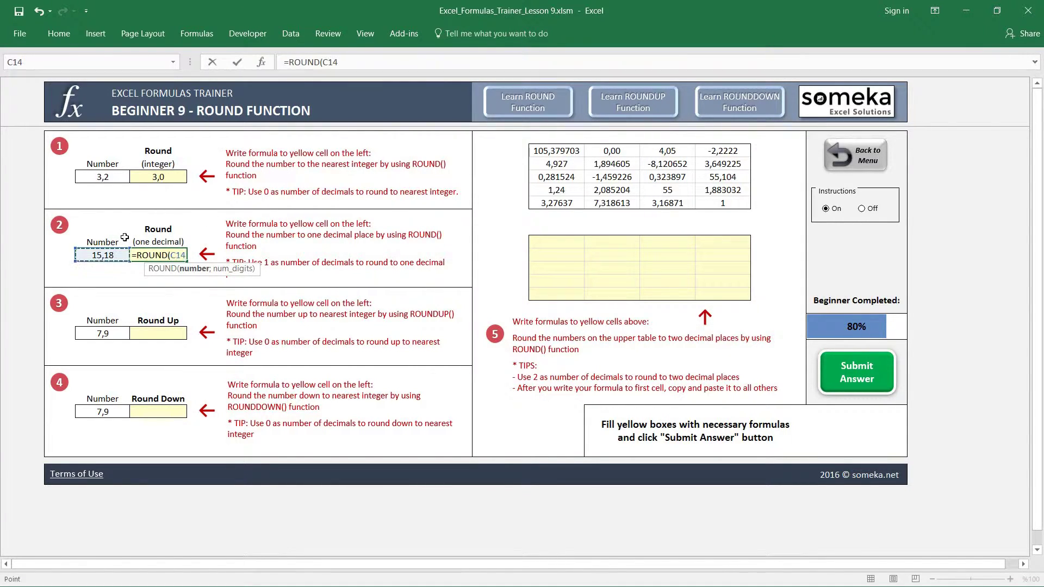
type(";")
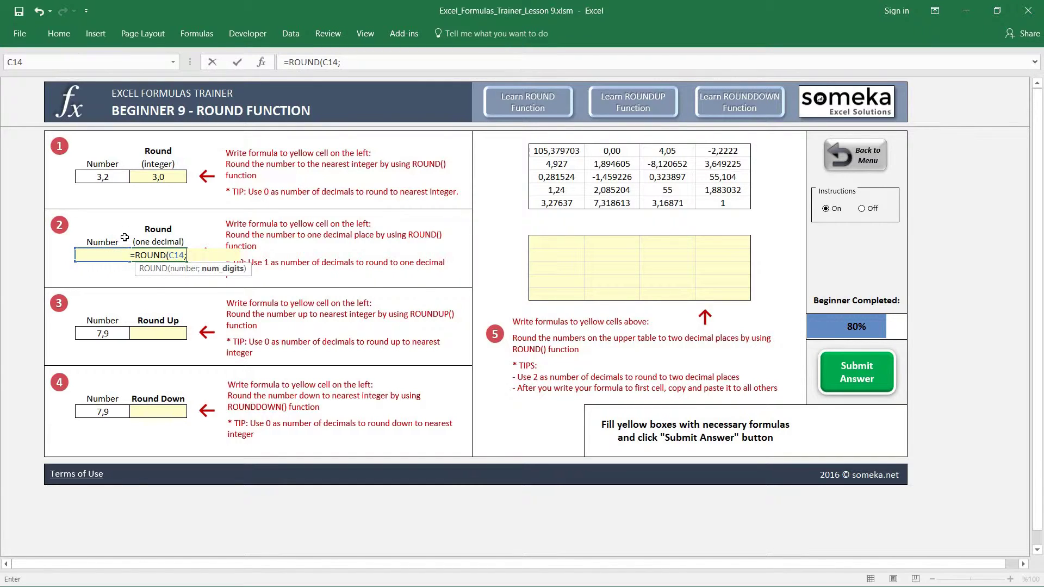
type("1)")
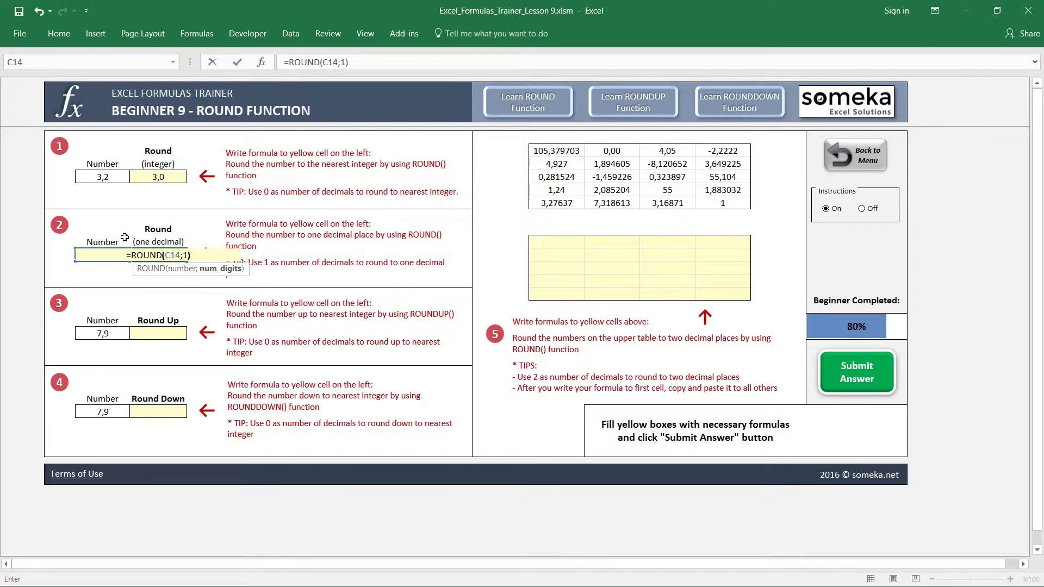
key("ctrl+Return")
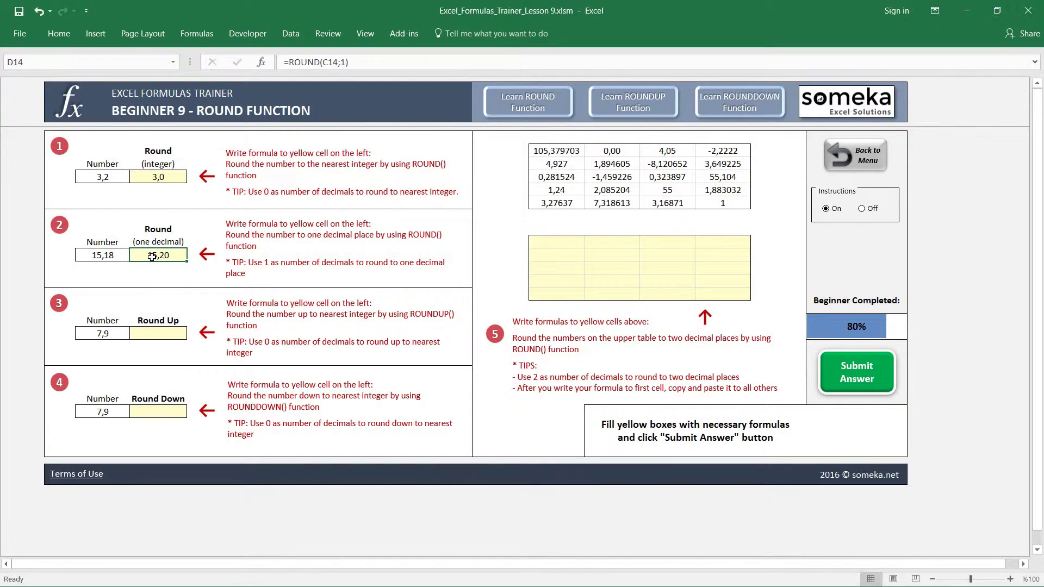
left_click(118, 255)
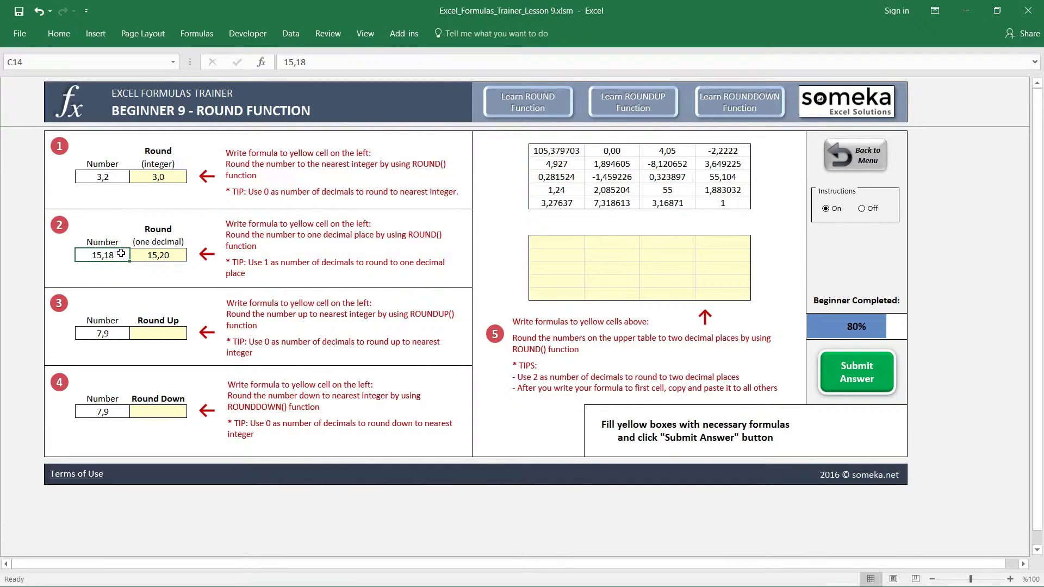
Enter =ROUNDUP(C20;0) in D20 after cancelling an unfinished first attempt
left_click(163, 334)
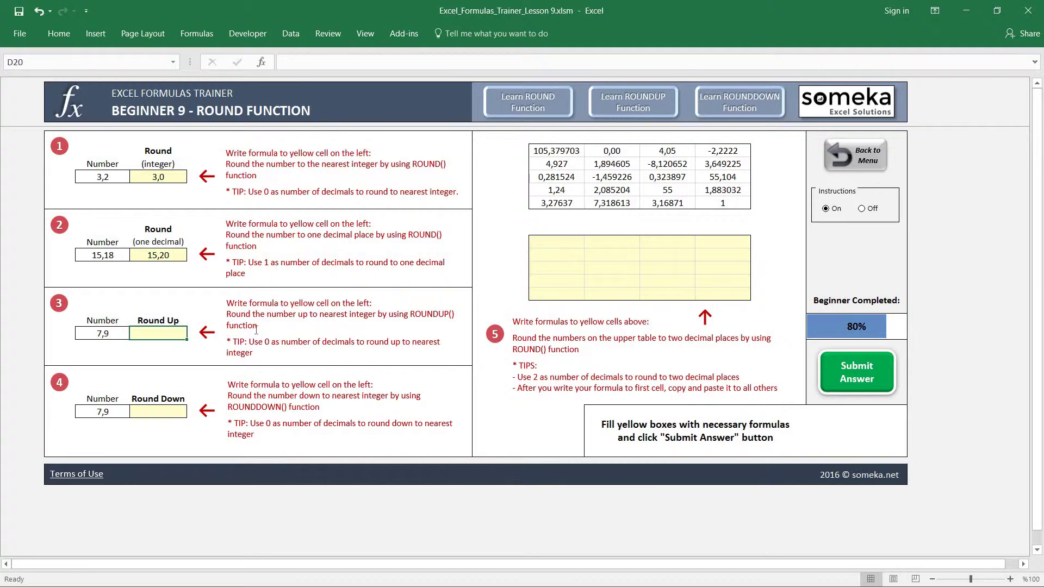
type("=round")
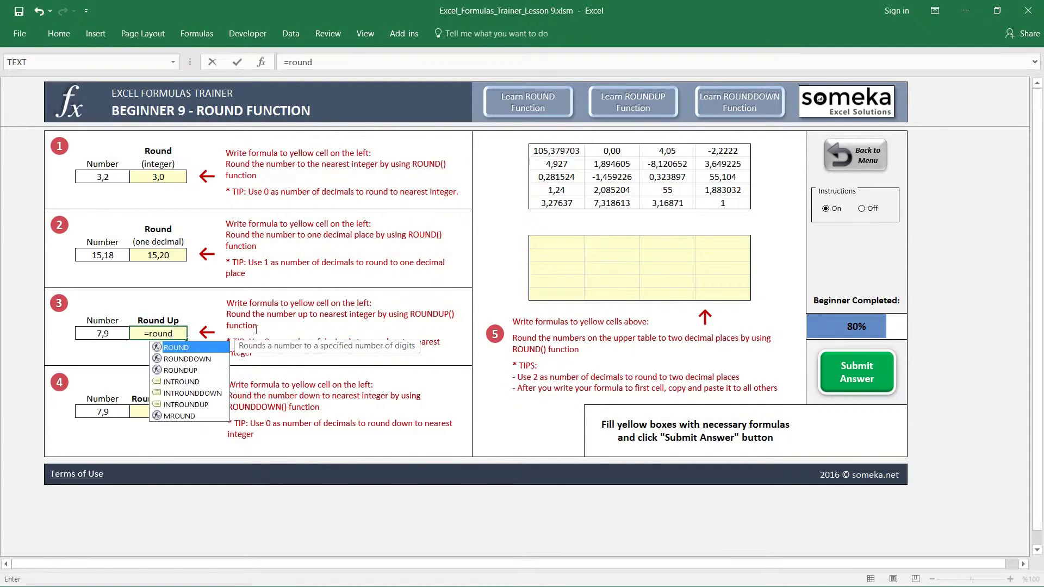
type("up")
key("Tab")
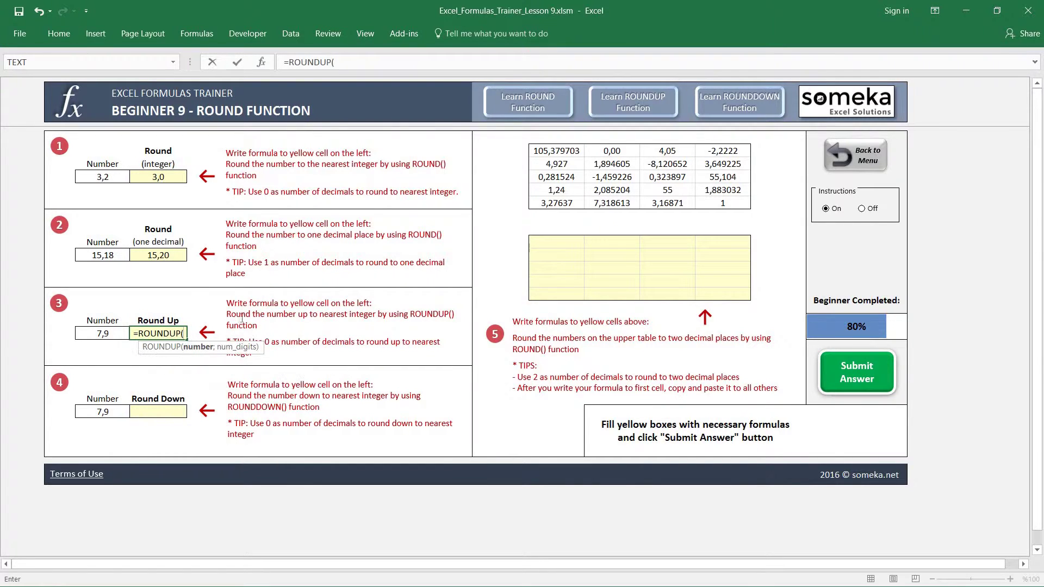
left_click(105, 330)
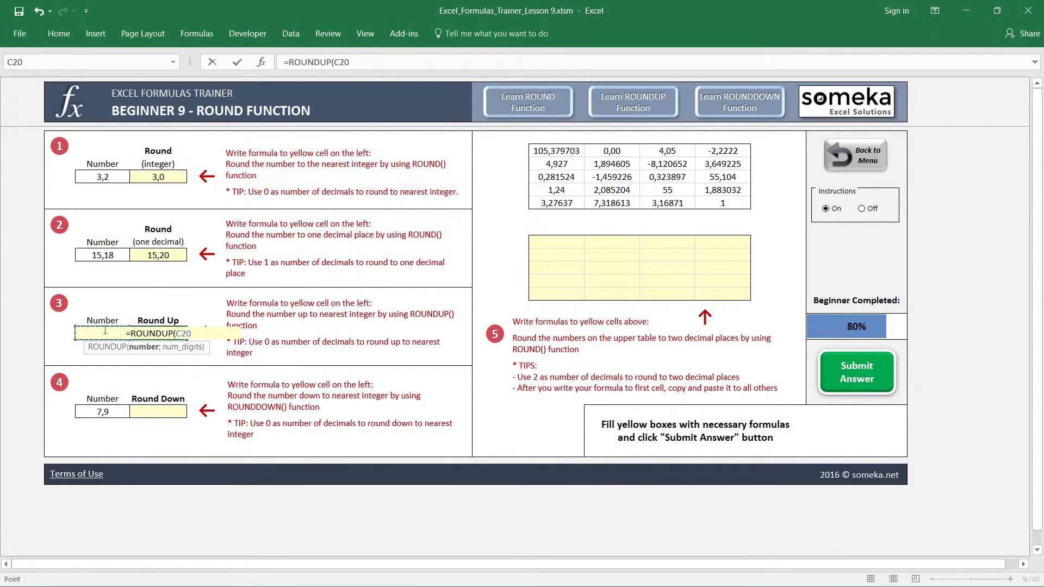
key("Return")
key("Escape")
key("Escape")
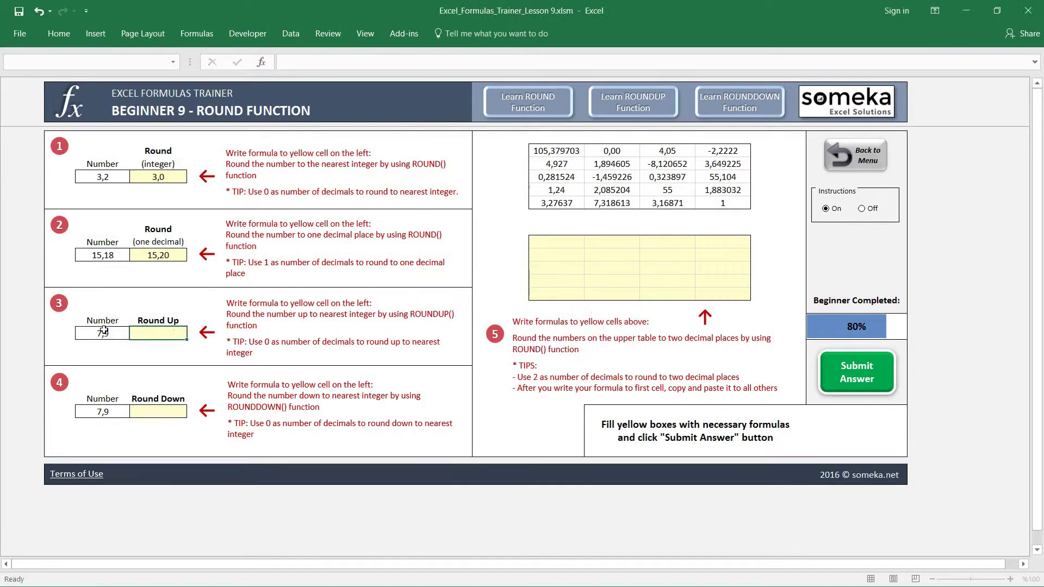
type("=round")
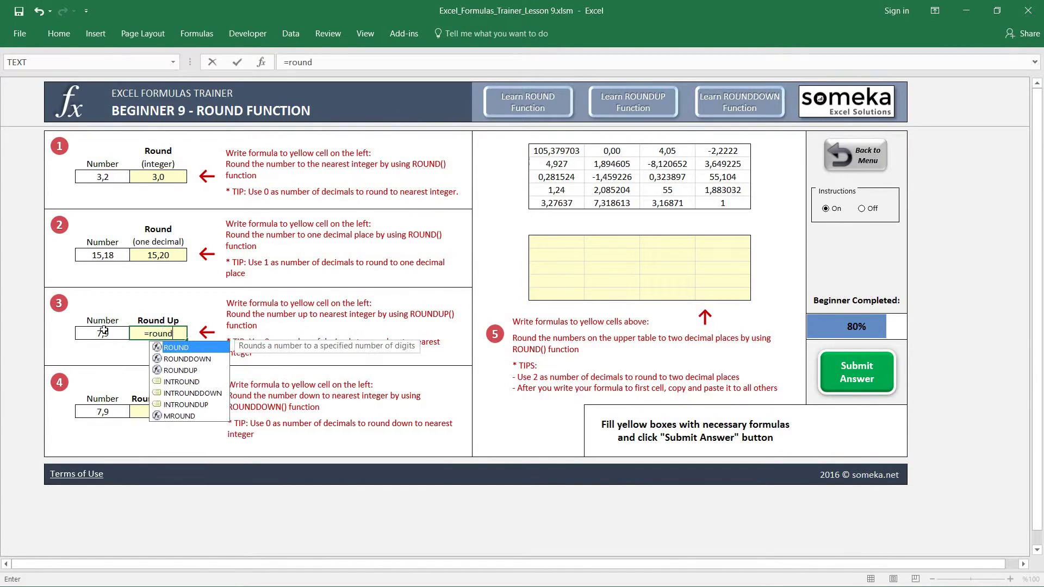
key("Down")
key("Down")
key("Tab")
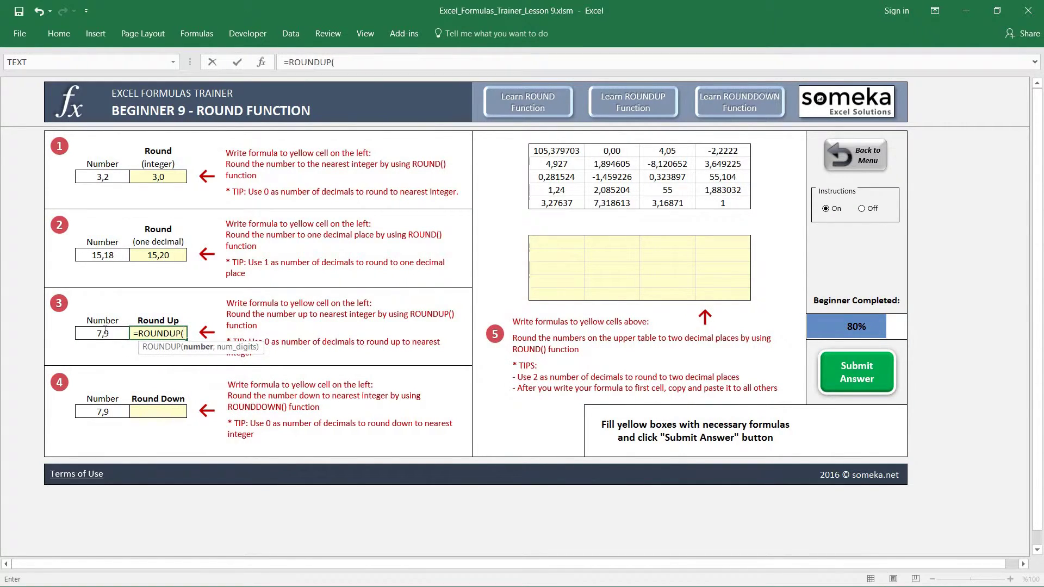
left_click(105, 331)
type(";")
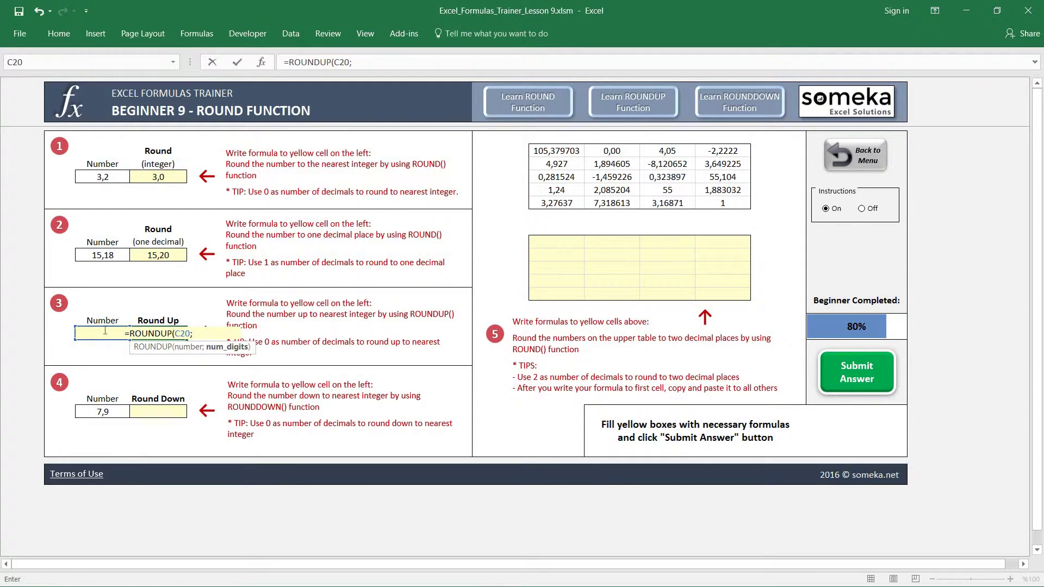
type("0")
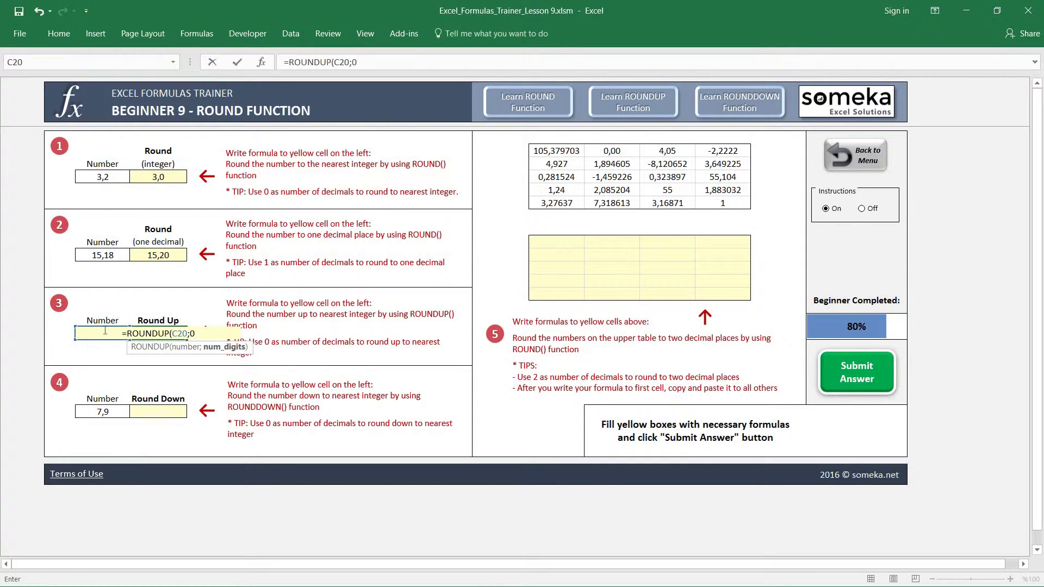
type(")")
key("Return")
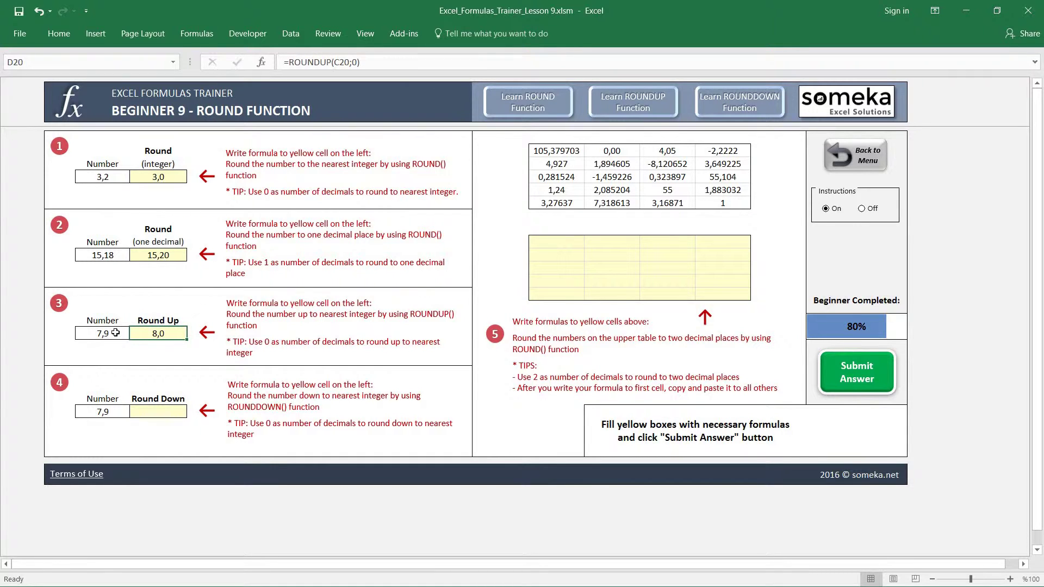
Test the ROUNDUP result by changing C20 to 7,2, then undo back to 7,9
left_click(115, 333)
double_click(115, 332)
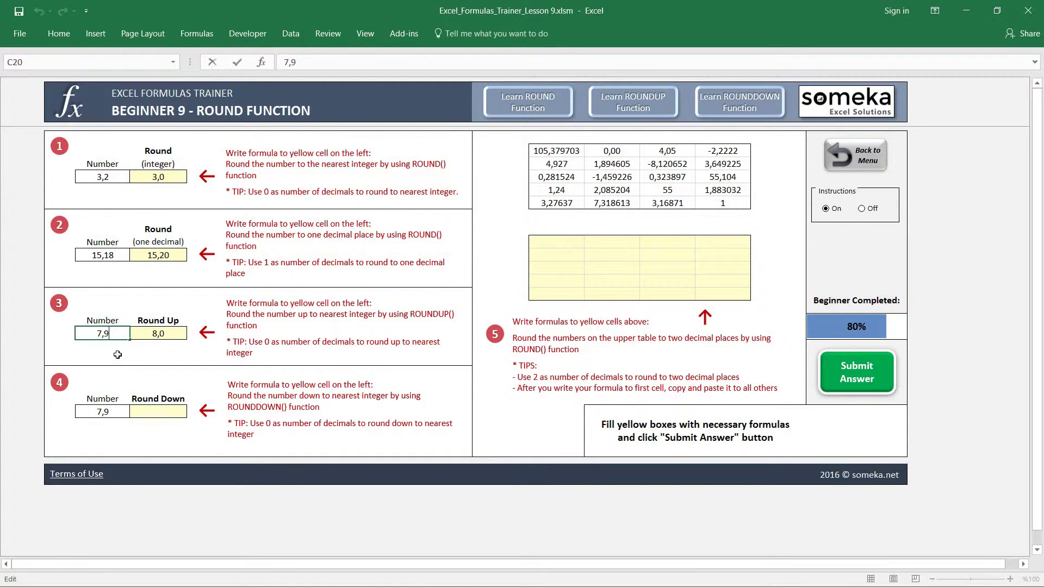
key("BackSpace")
type("2")
key("Tab")
key("Left")
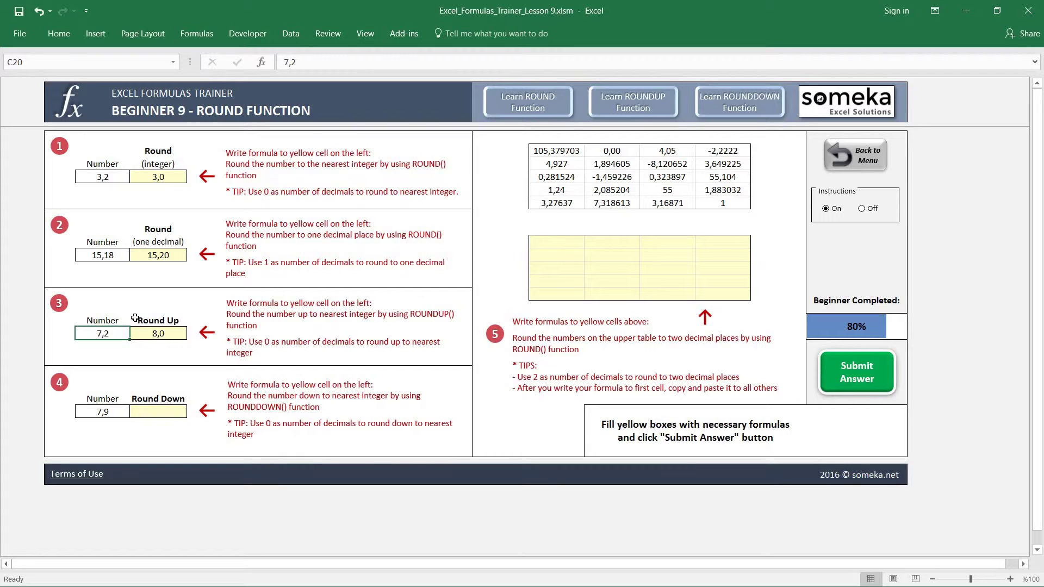
key("ctrl+z")
Enter =ROUNDDOWN(C26;0) in D26 so 7,9 rounds down to 7,0
left_click(165, 409)
type("=")
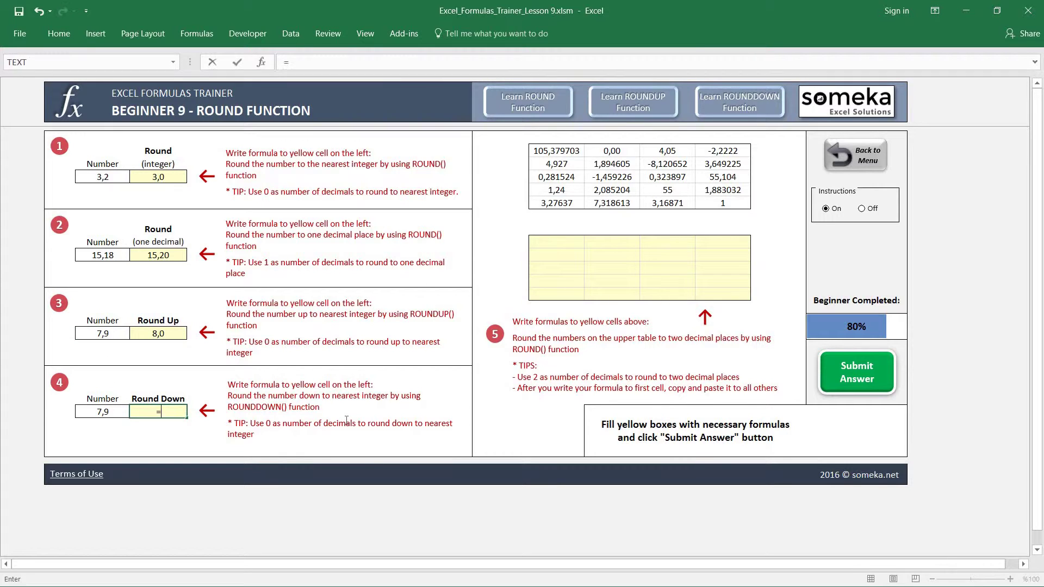
type("rounddo")
key("Tab")
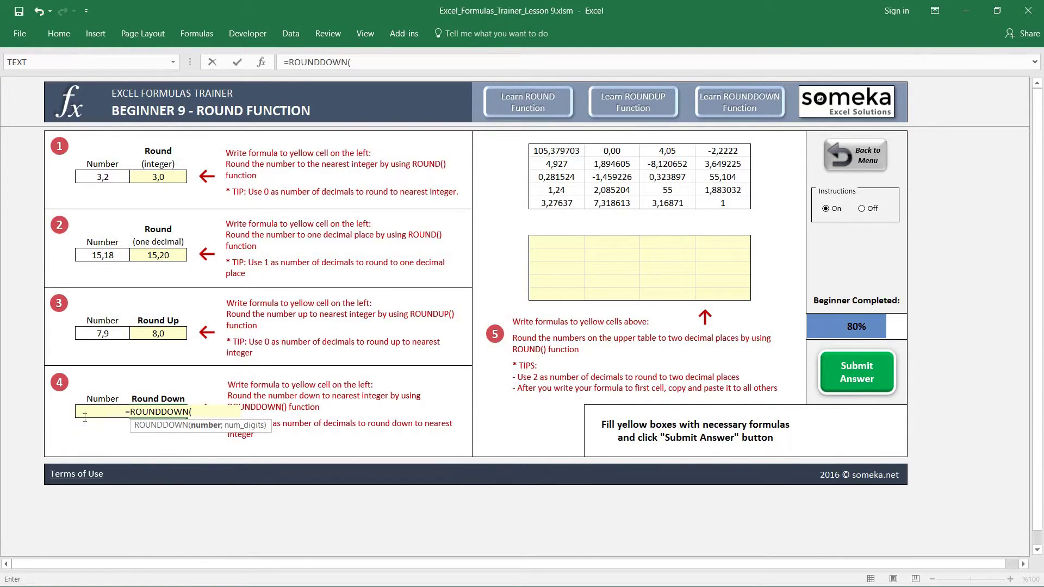
left_click(74, 409)
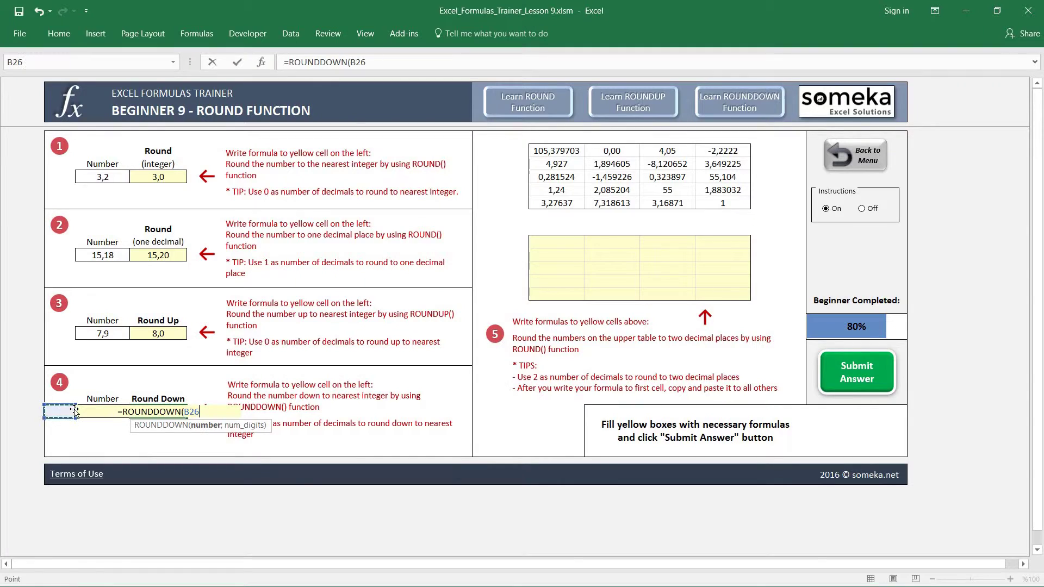
key("Right")
type(";")
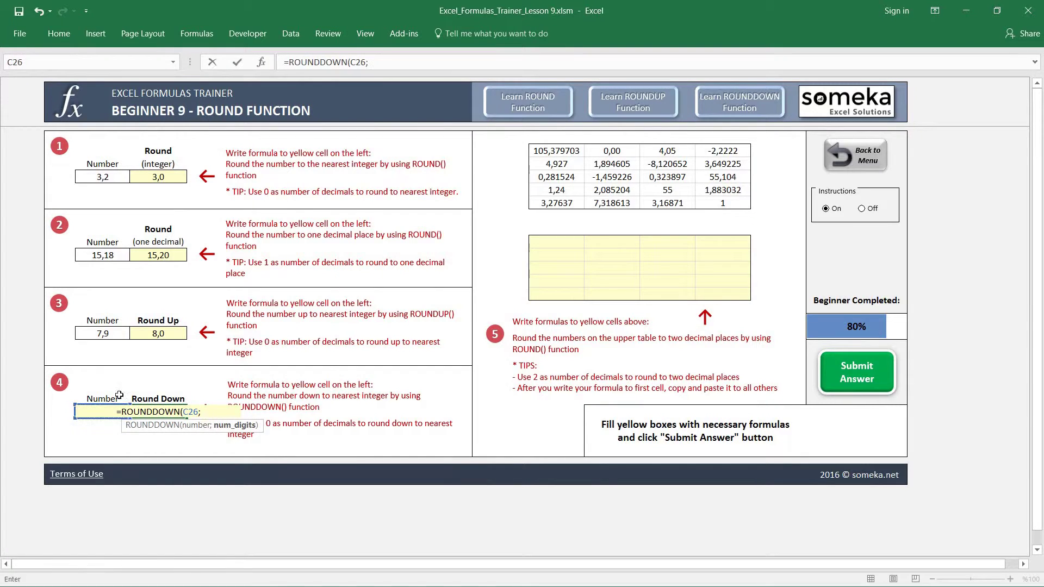
type("0)")
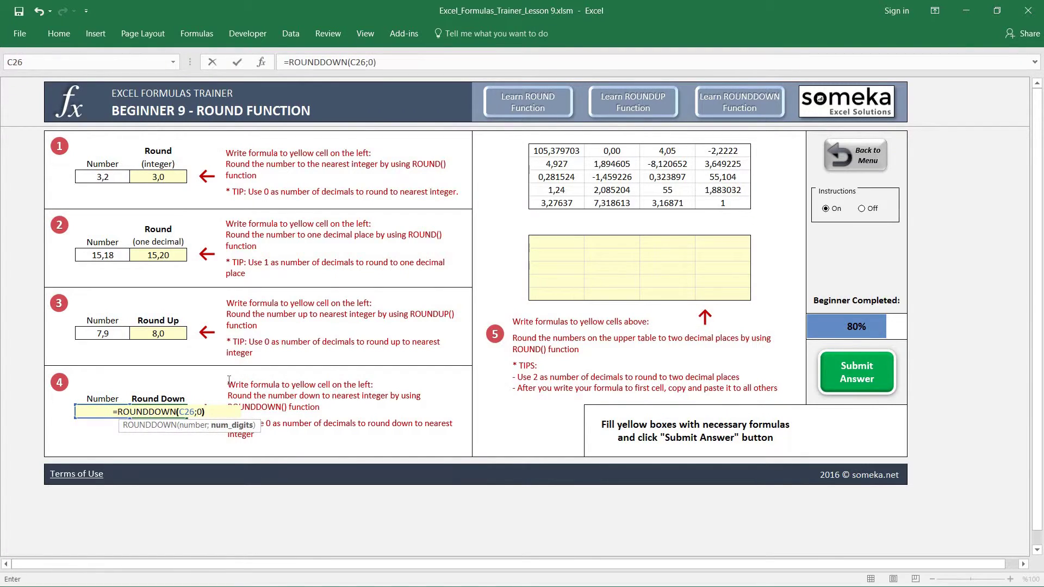
key("Return")
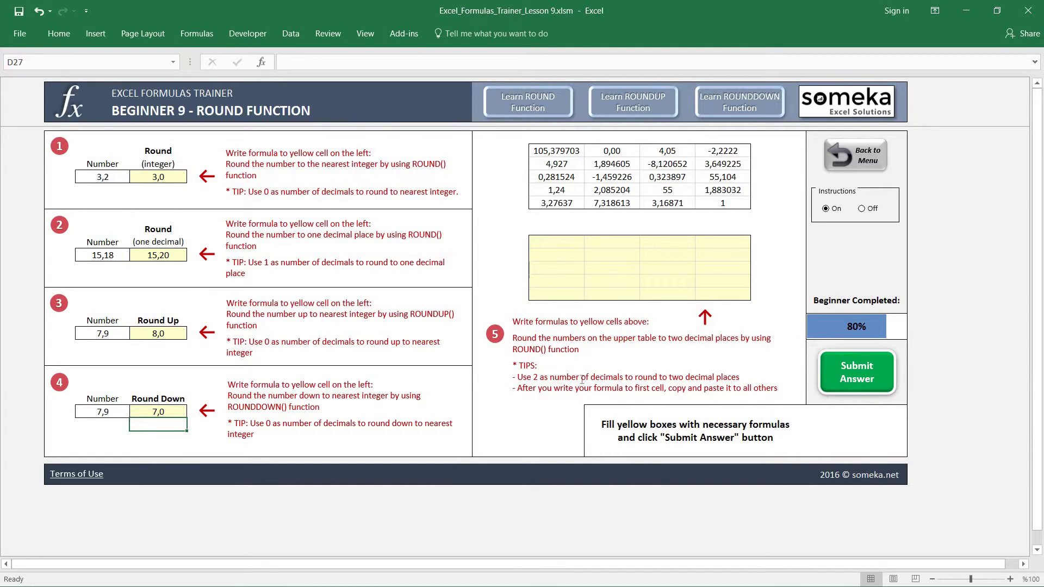
Enter =ROUND(K6;2) in K13 to round 105,379703 to 105,38
left_click(555, 242)
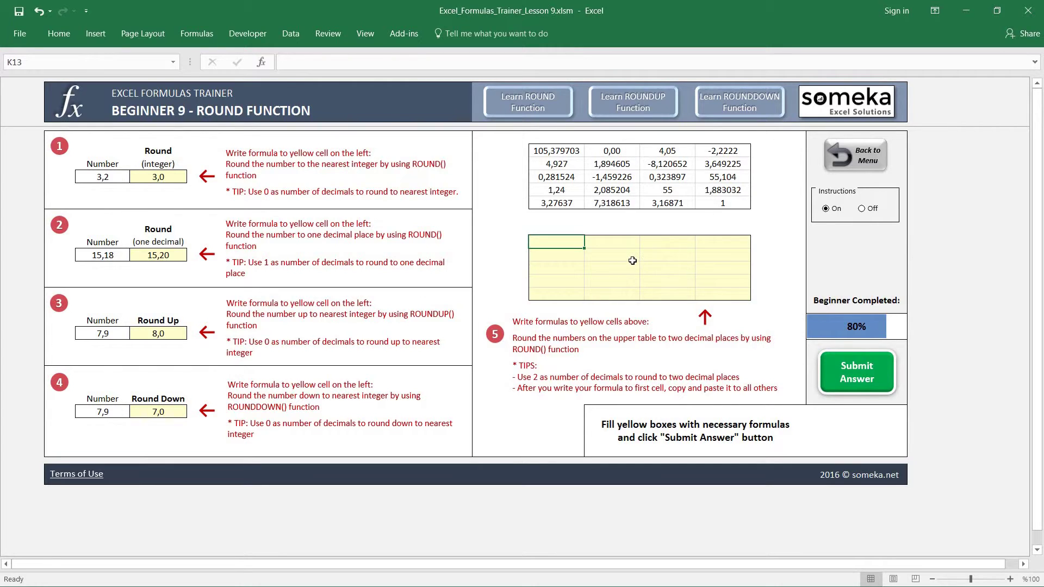
type("=round")
key("Tab")
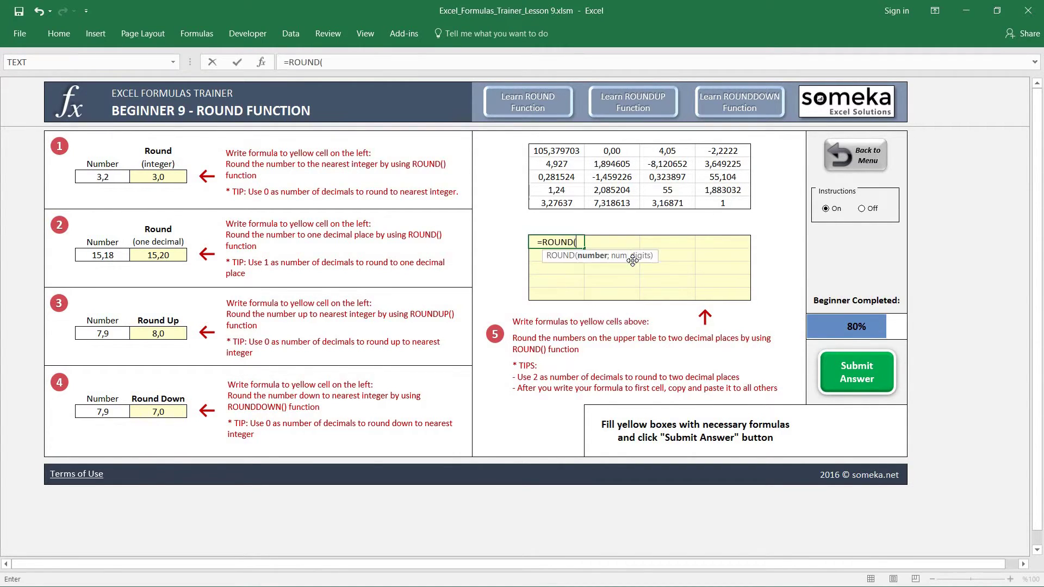
left_click(560, 150)
type(";")
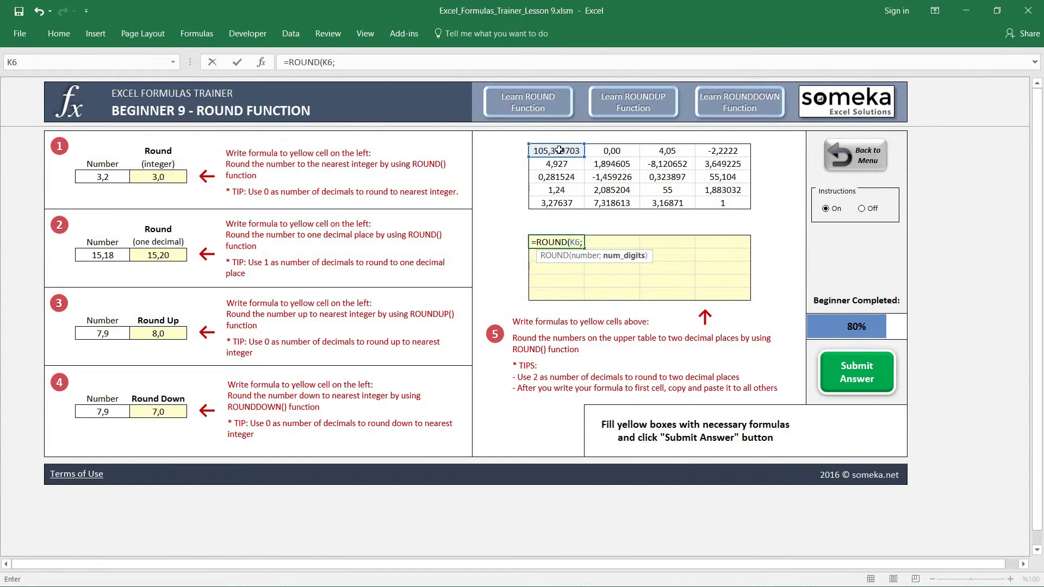
type("2)")
key("ctrl+Return")
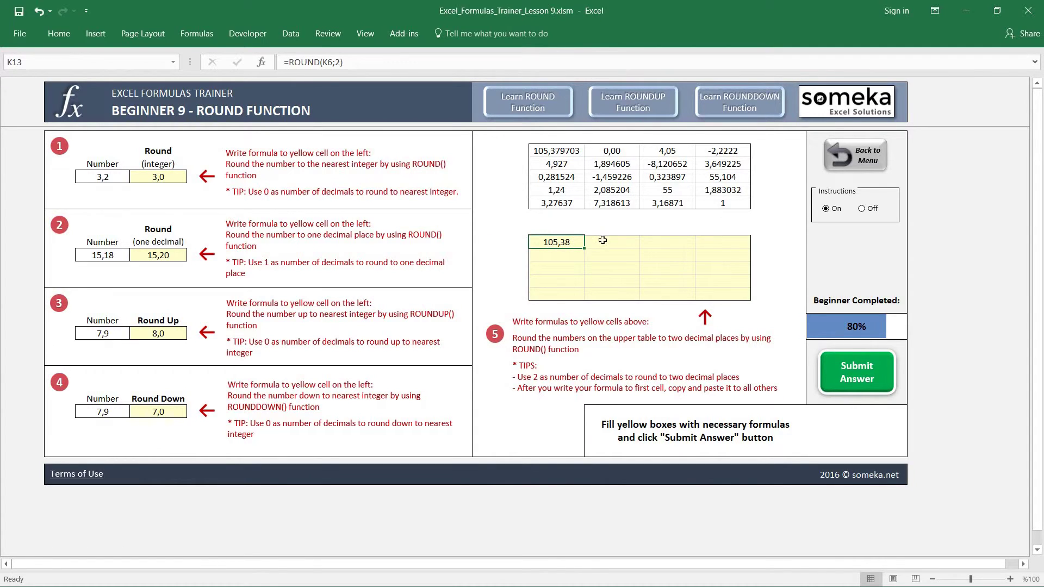
Copy the formula and paste formulas only across the yellow grid K13:N17
key("ctrl+c")
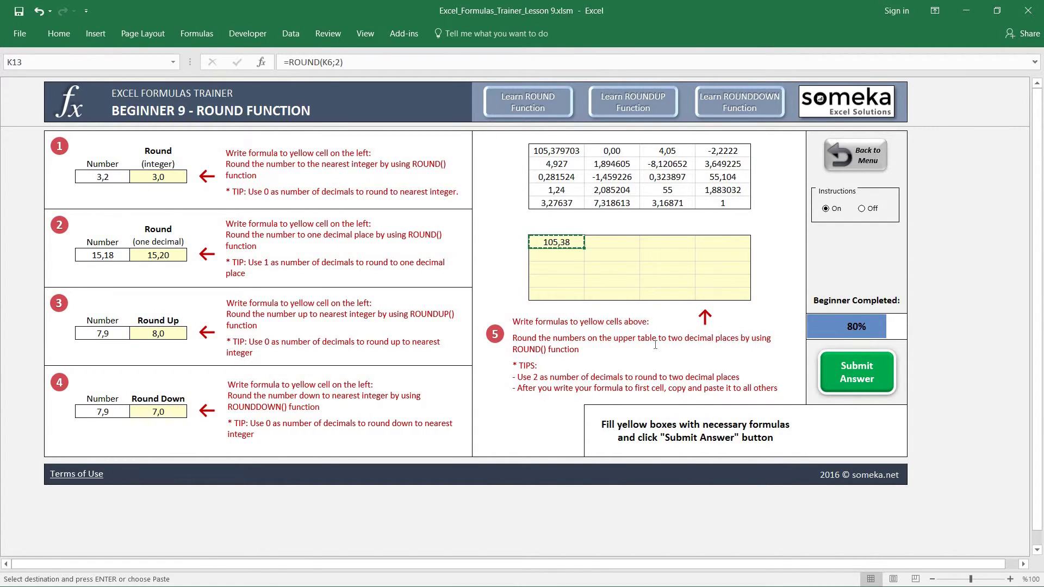
key("shift+Right")
key("shift+Down")
key("shift+Right")
key("shift+Right")
key("shift+Down")
key("shift+Down")
key("shift+Down")
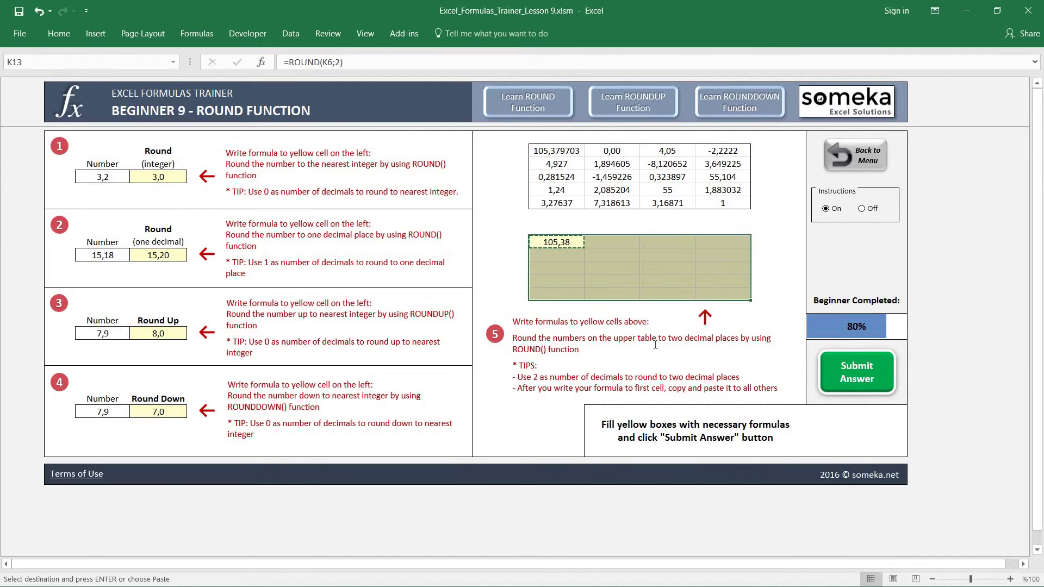
key("ctrl+alt+v")
key("Down")
key("Down")
key("Up")
key("Return")
key("Down")
key("Down")
key("Right")
key("Escape")
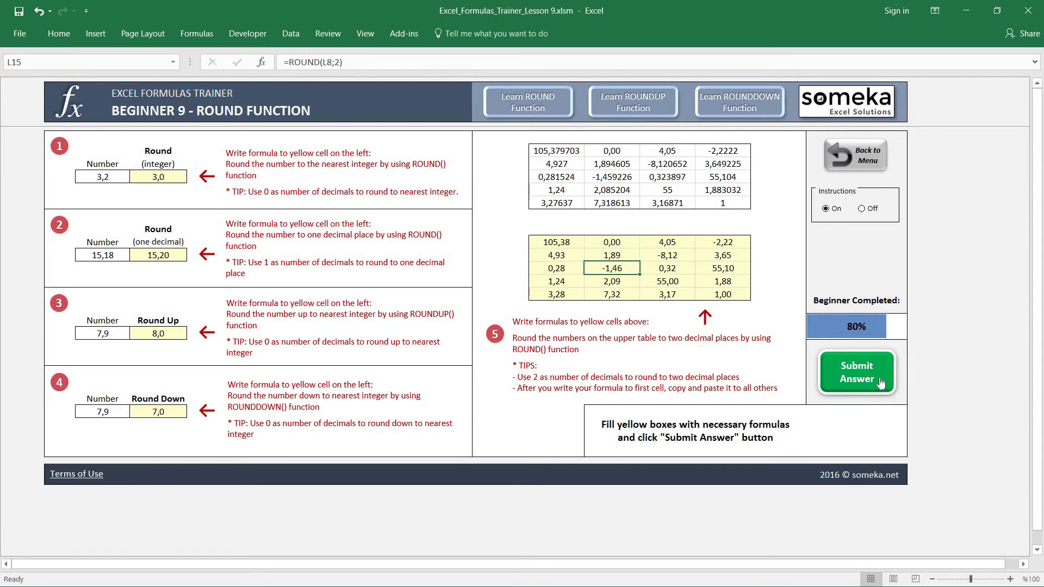
Submit the ROUND lesson answers and go back to the dashboard menu
left_click(856, 368)
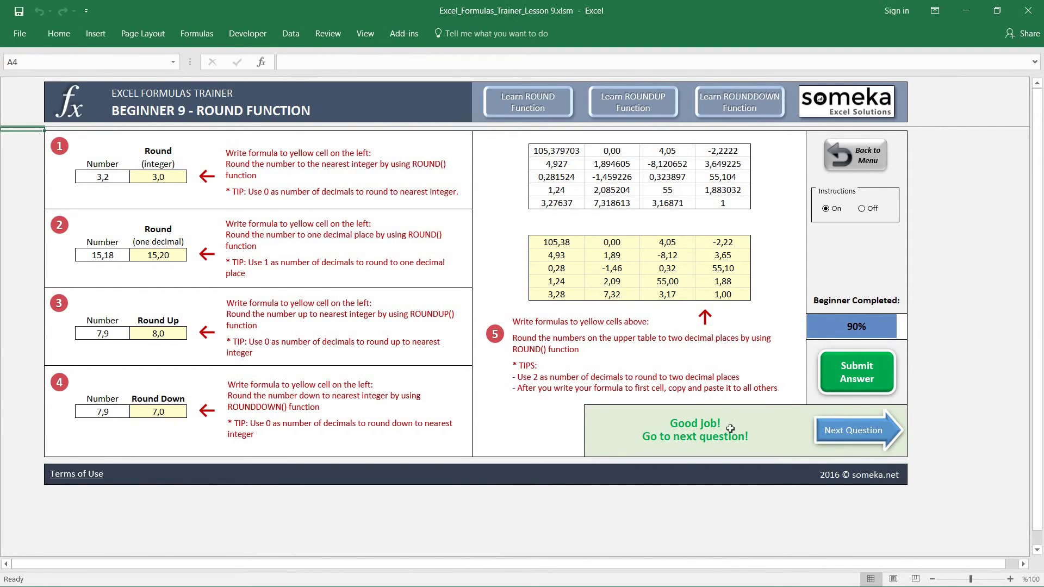
left_click(856, 157)
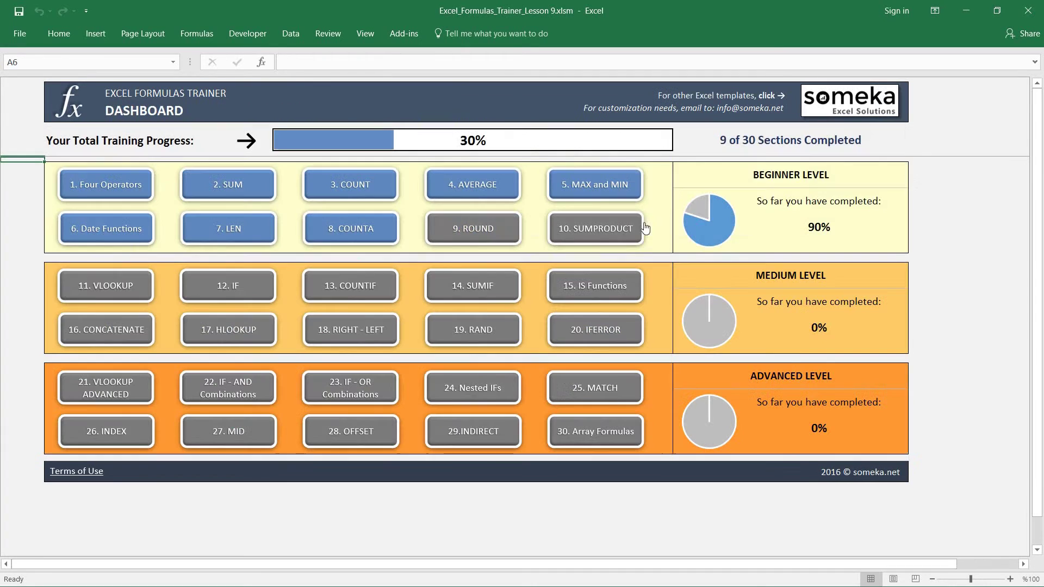